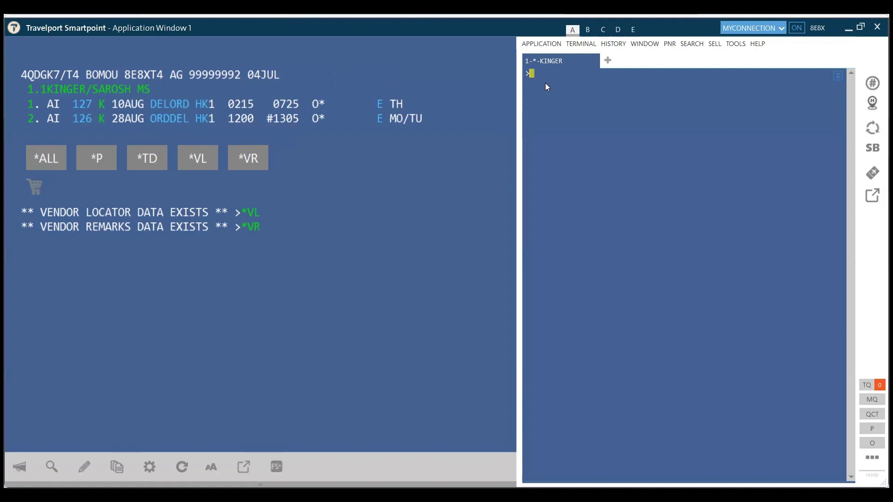
# Step: Price the itinerary with FQBB at 119835 INR, check ticketing deadline and baggage, then redisplay the PNR
pyautogui.write('FQBB')
pyautogui.press('Return')
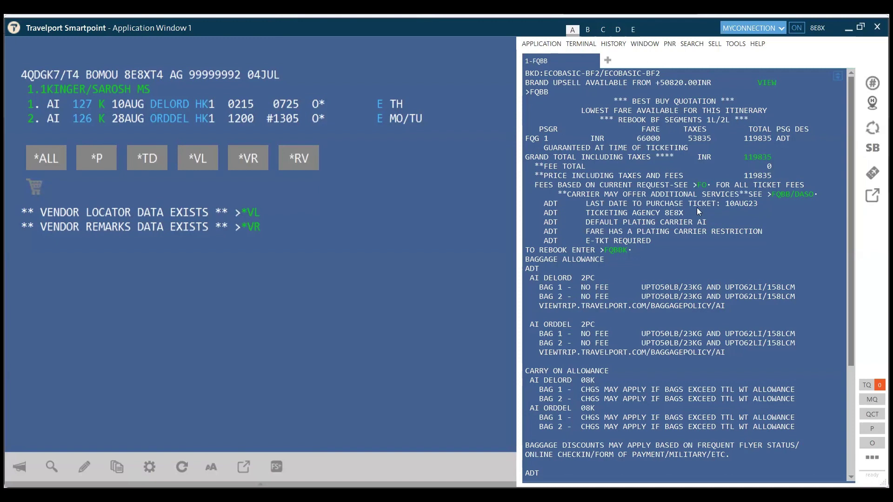
pyautogui.moveTo(727, 203); pyautogui.dragTo(754, 206)
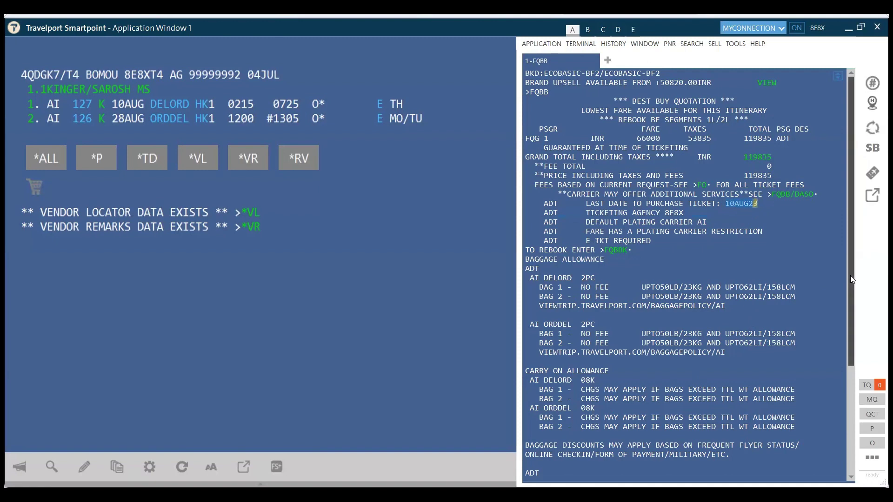
pyautogui.scroll(-5, 850, 279)
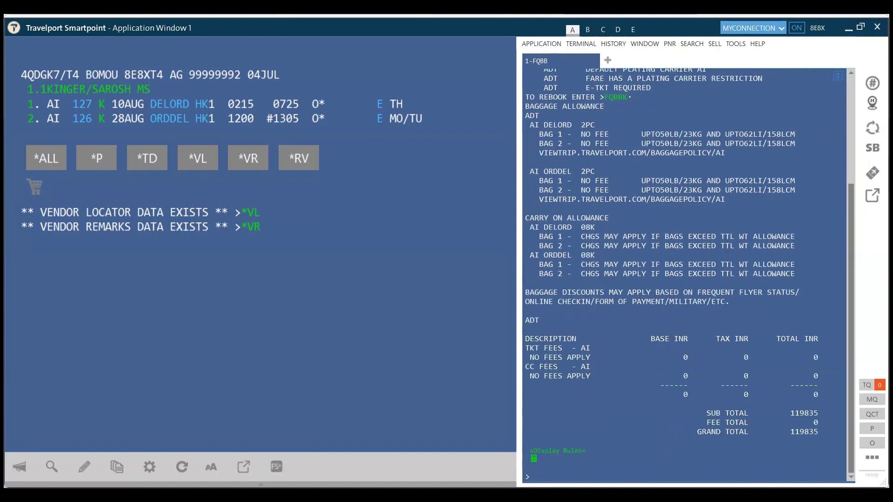
pyautogui.write('*R')
pyautogui.press('Return')
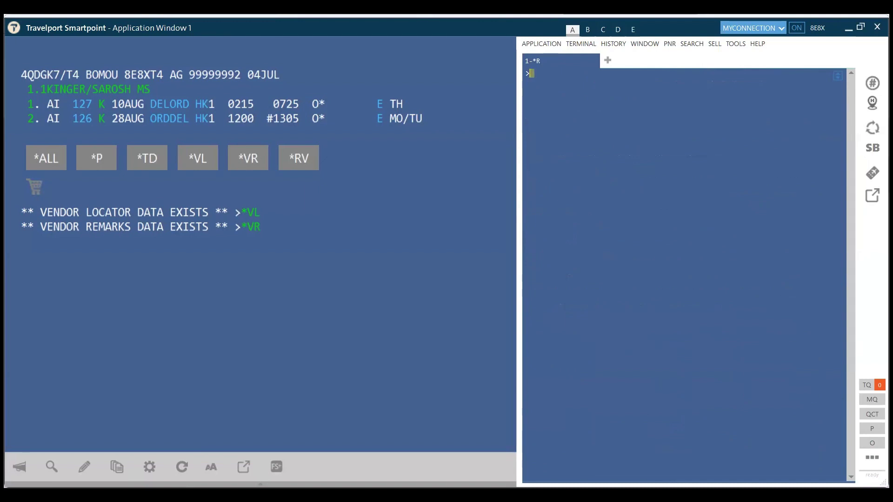
# Step: Run Fare Shop (FS) for the booked Delhi–Chicago trip, rerunning it for alternative fares
pyautogui.write('FS')
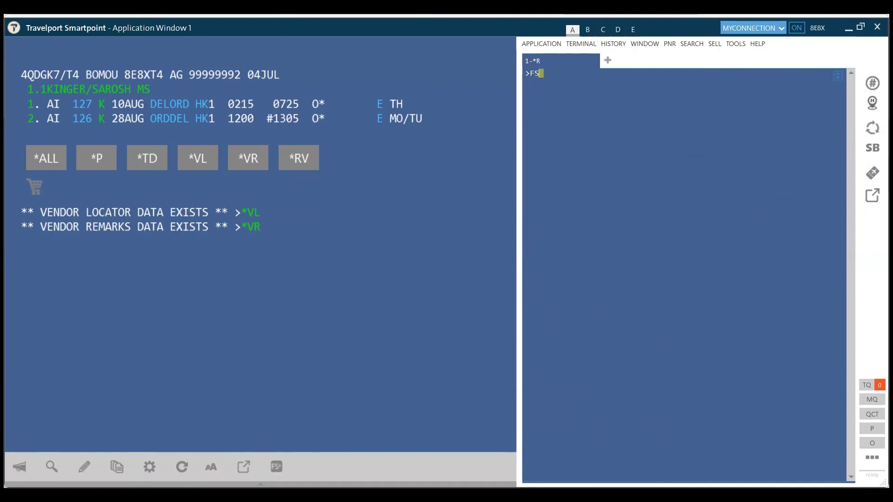
pyautogui.press('Return')
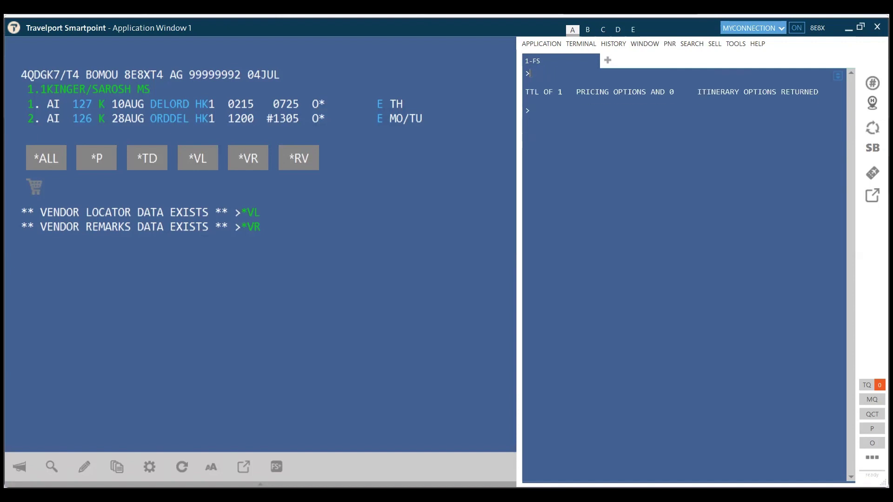
pyautogui.write('FS')
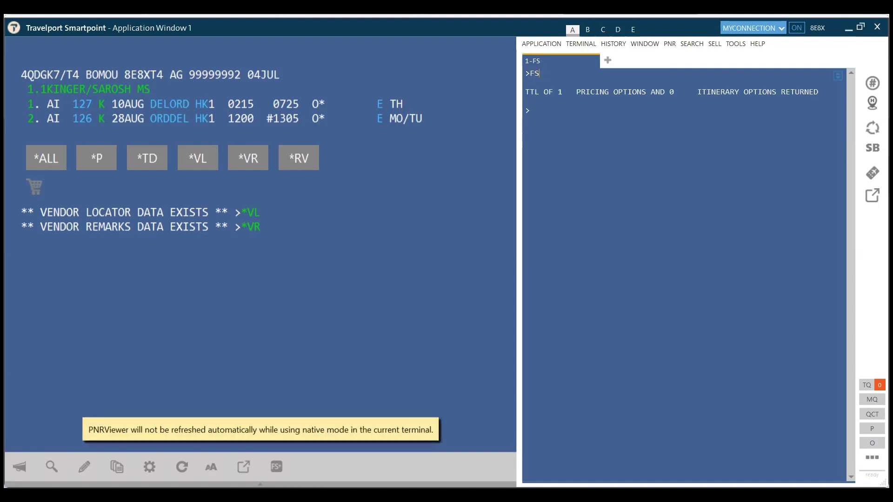
pyautogui.press('Return')
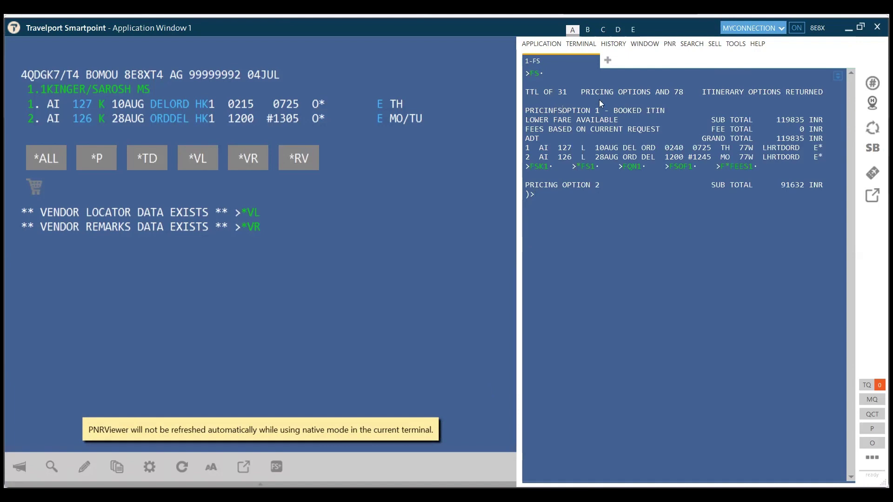
pyautogui.click(534, 201)
# Step: Page through pricing options 2 to 5 with MD
pyautogui.write('MD')
pyautogui.press('Return')
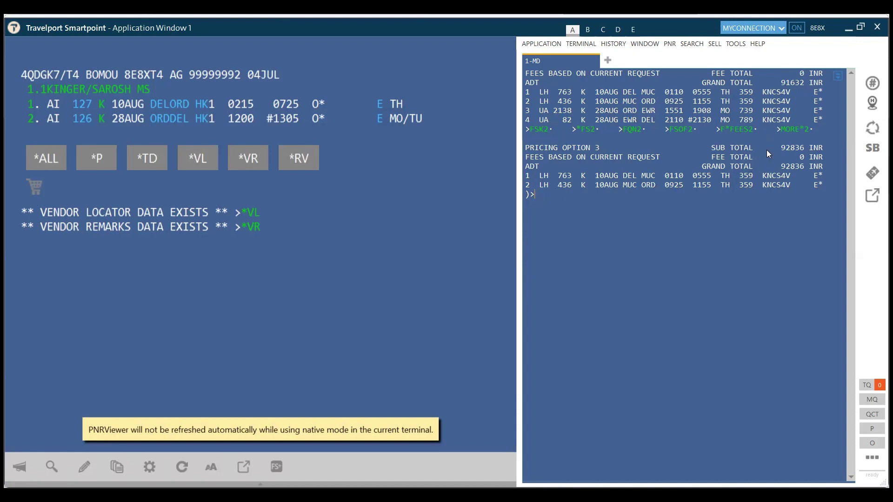
pyautogui.write('MD')
pyautogui.press('Return')
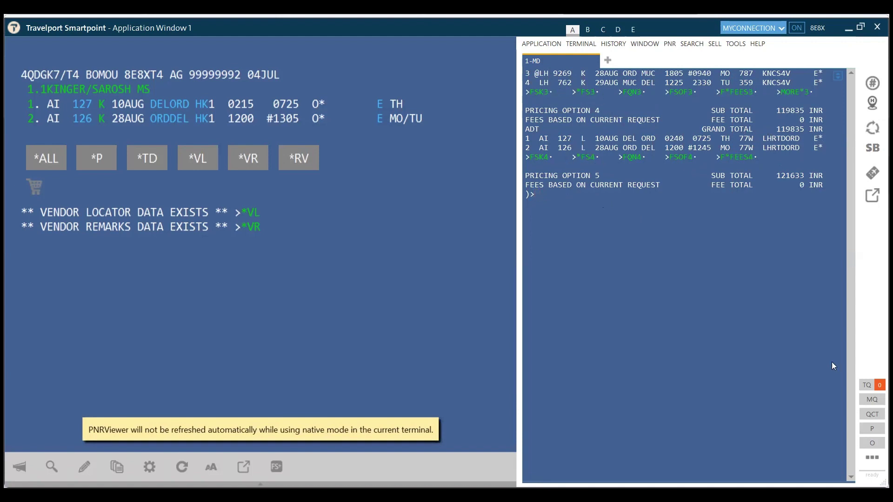
# Step: Rerun the fare shop and page down to pricing options 2 and 3 again
pyautogui.write('FS')
pyautogui.press('Return')
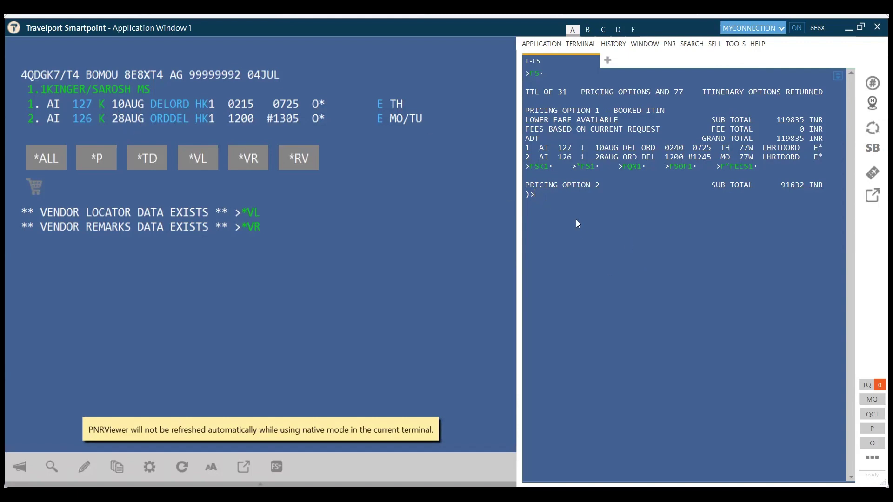
pyautogui.write('MD')
pyautogui.press('Return')
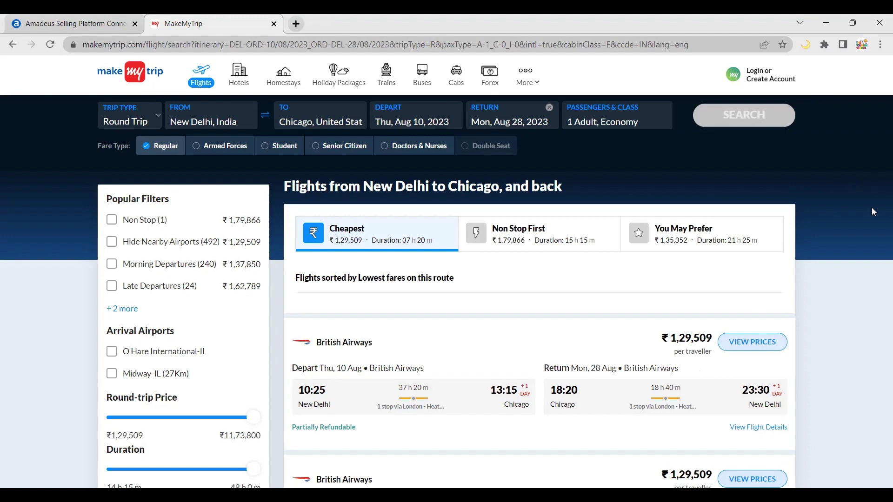
# Step: Scroll down through the New Delhi–Chicago 10–28 Aug results and back to the top
pyautogui.scroll(-4, 871, 208)
pyautogui.scroll(-5, 874, 212)
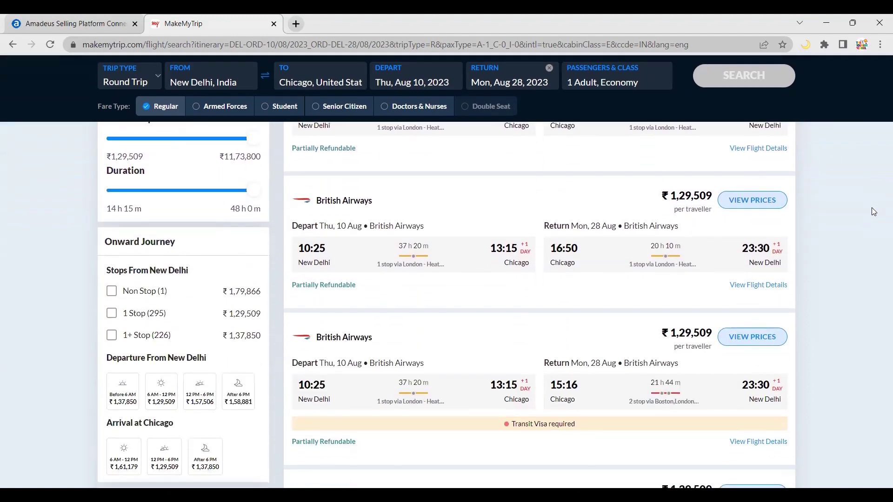
pyautogui.scroll(-2, 873, 212)
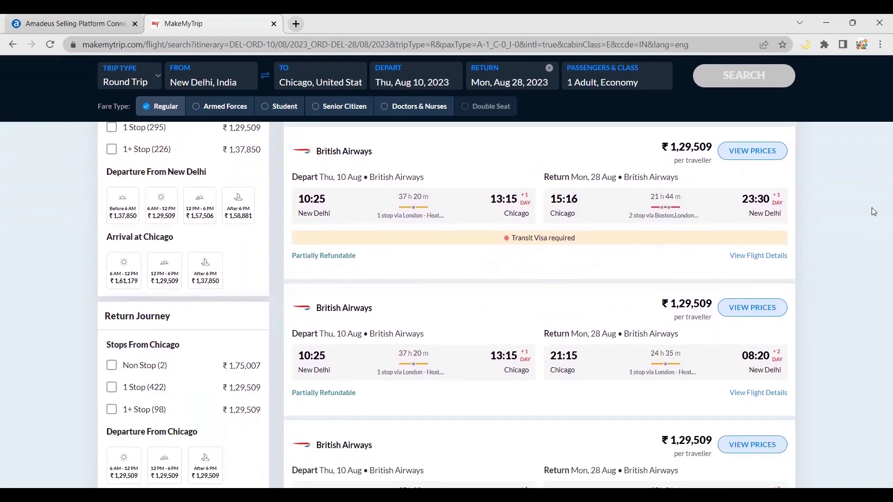
pyautogui.scroll(9, 873, 211)
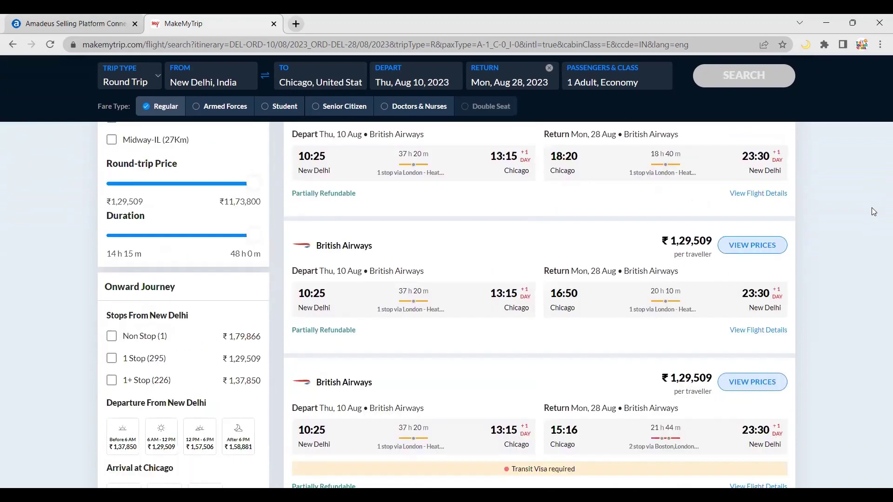
pyautogui.scroll(1, 874, 212)
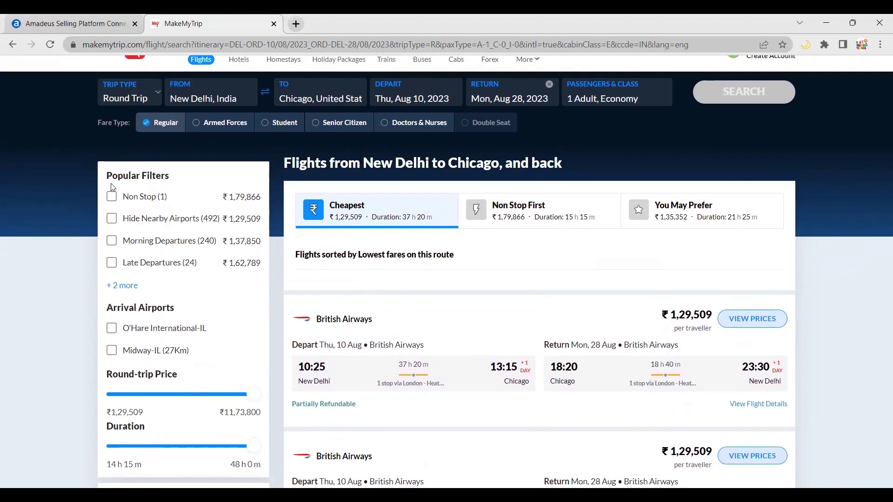
# Step: Apply and then remove the non-stop filter, and scroll down to the airline filters
pyautogui.click(111, 196)
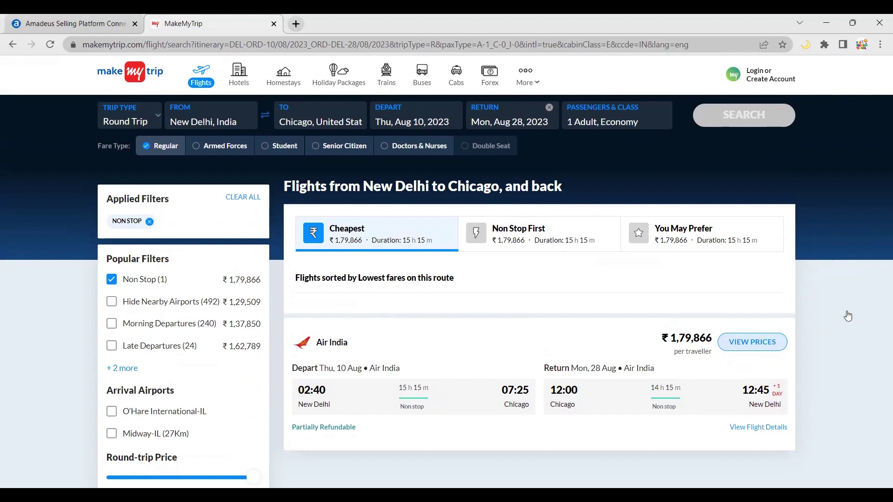
pyautogui.click(114, 280)
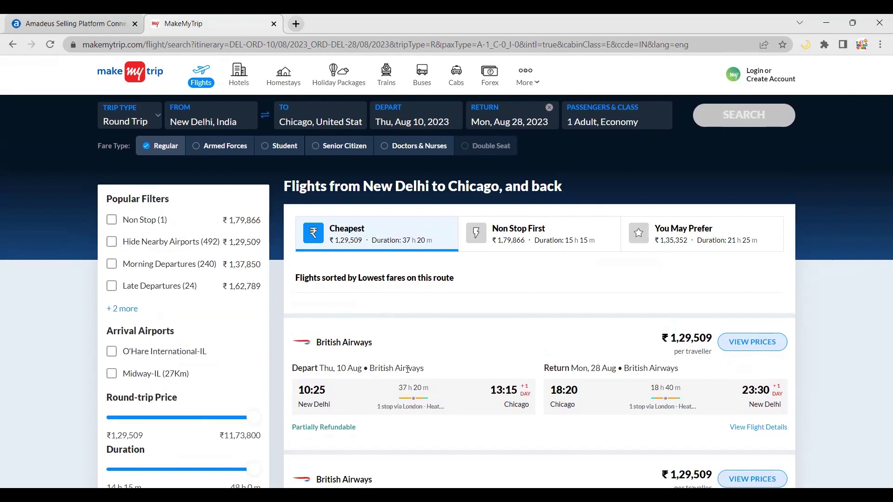
pyautogui.scroll(-4, 825, 320)
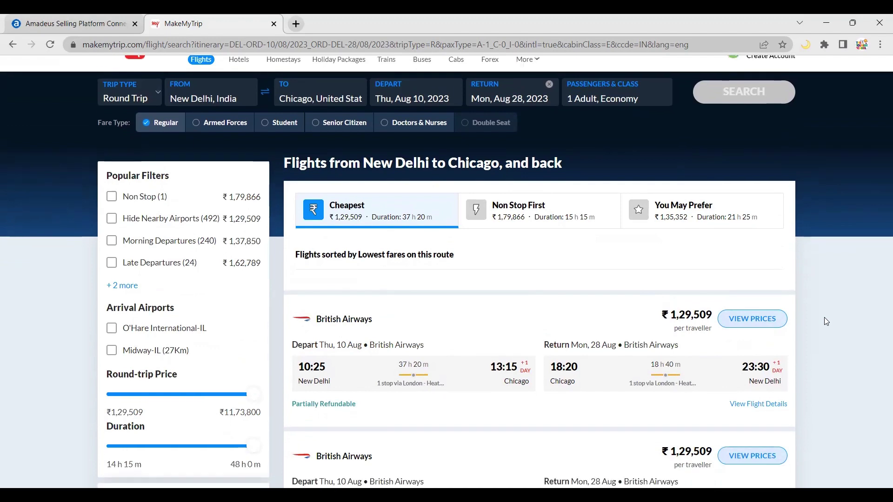
pyautogui.scroll(-4, 825, 321)
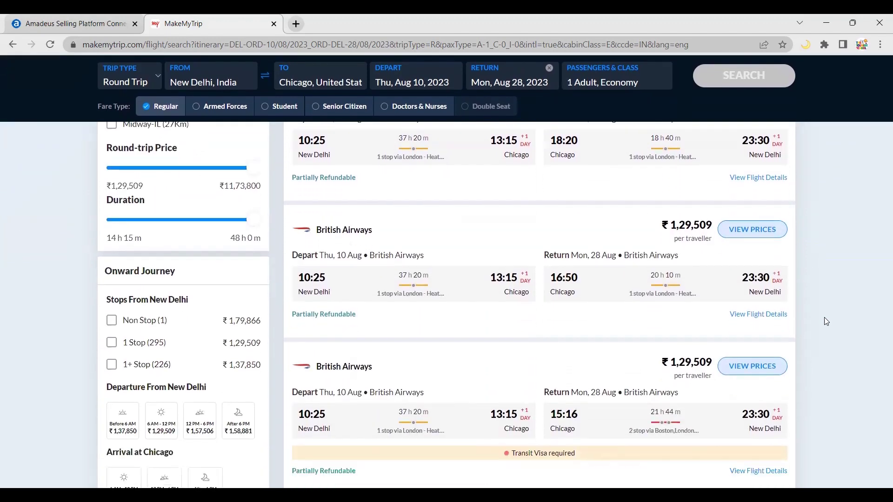
pyautogui.scroll(-4, 826, 321)
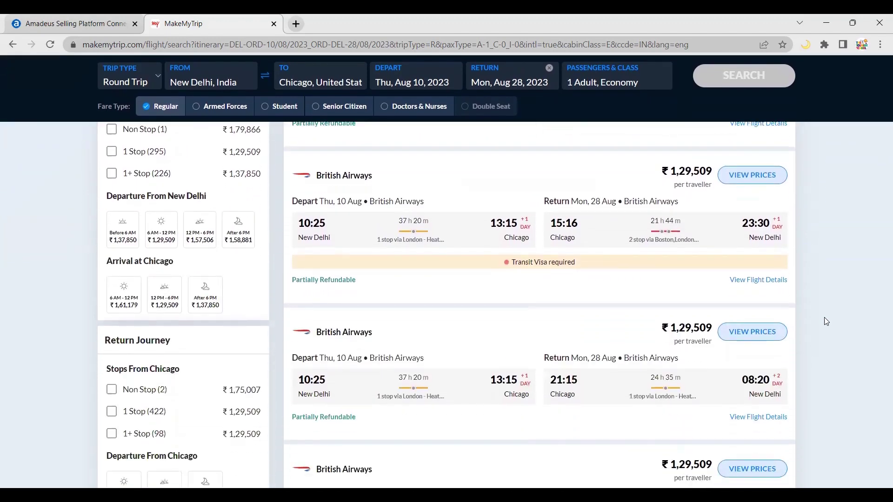
pyautogui.scroll(-6, 826, 320)
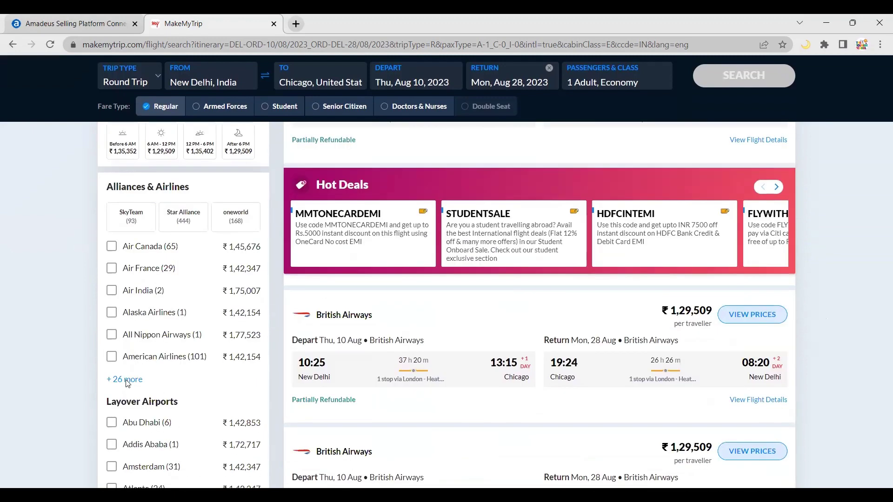
pyautogui.scroll(-2, 127, 382)
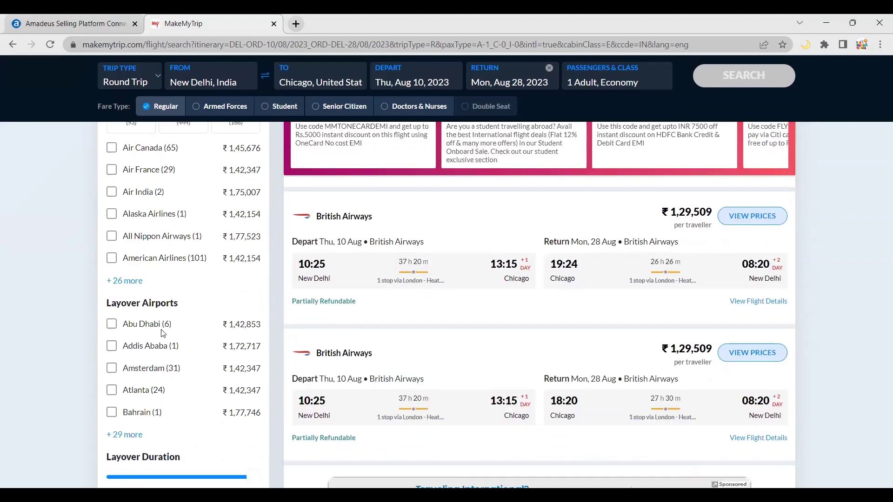
# Step: Expand the '+ 26 more' airline list and filter the results to Lufthansa only
pyautogui.click(126, 282)
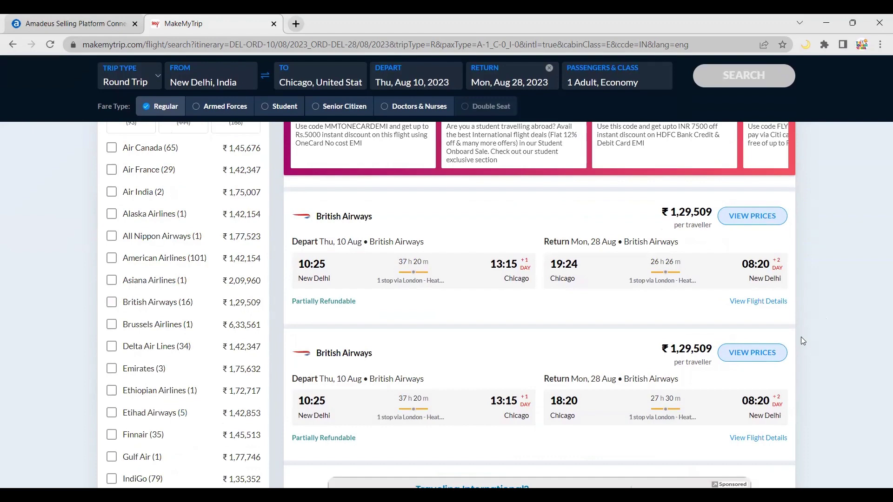
pyautogui.scroll(-2, 801, 337)
pyautogui.scroll(-2, 801, 337)
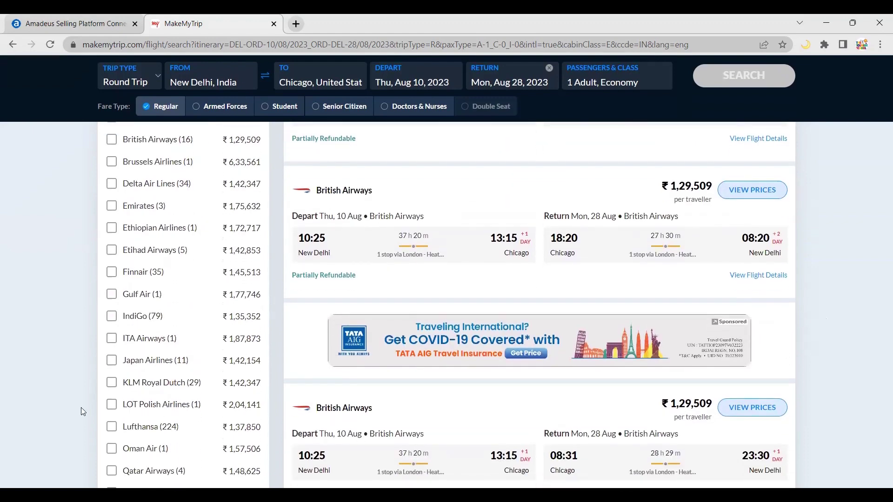
pyautogui.click(112, 426)
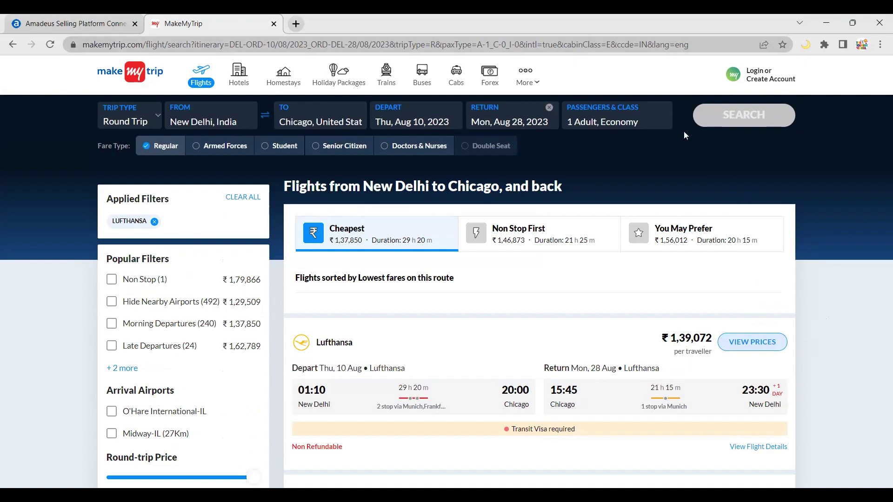
# Step: Return to Smartpoint and redisplay the Air India booking with *R
pyautogui.hotkey('alt', 'Tab')
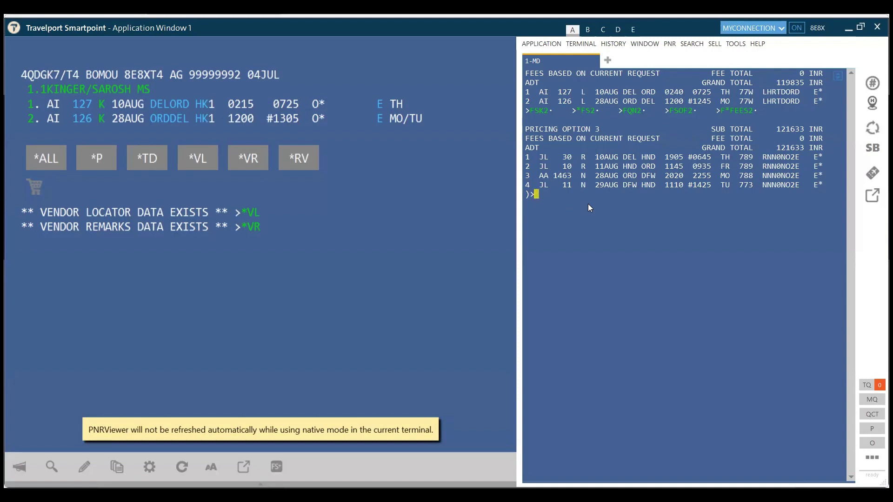
pyautogui.write('*R')
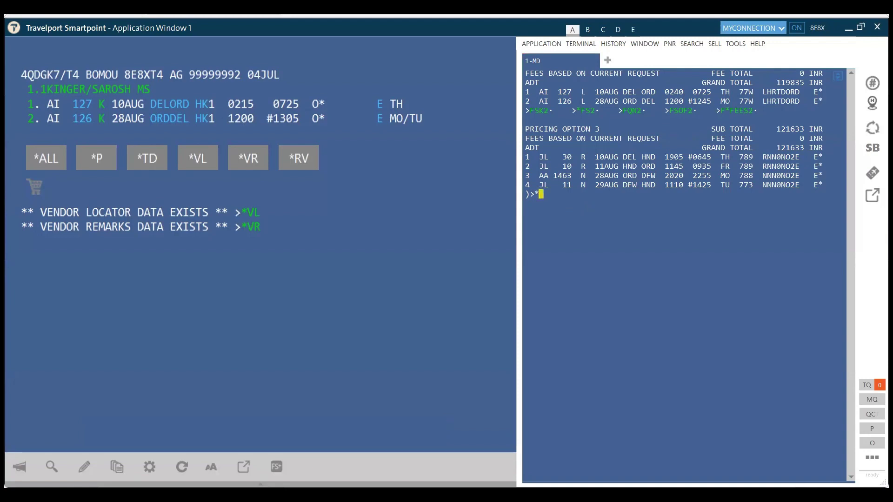
pyautogui.press('Return')
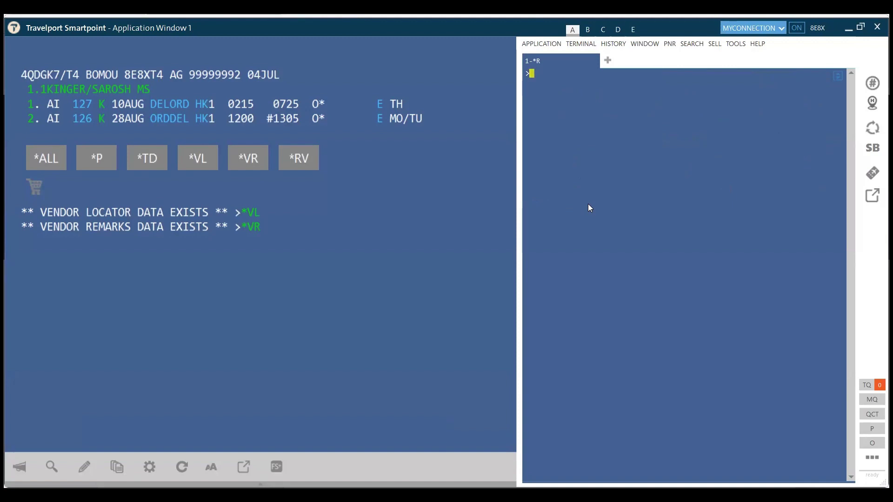
# Step: Run TIMV/1-2 to display Timatic passport and visa rules for flight segments 1–2
pyautogui.write('TIMV/1-2')
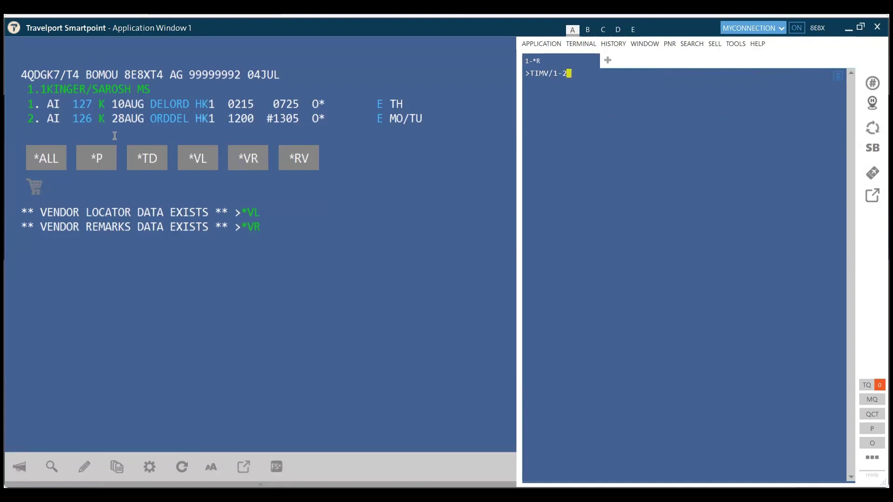
pyautogui.rightClick(44, 120)
pyautogui.click(767, 116)
pyautogui.press('Return')
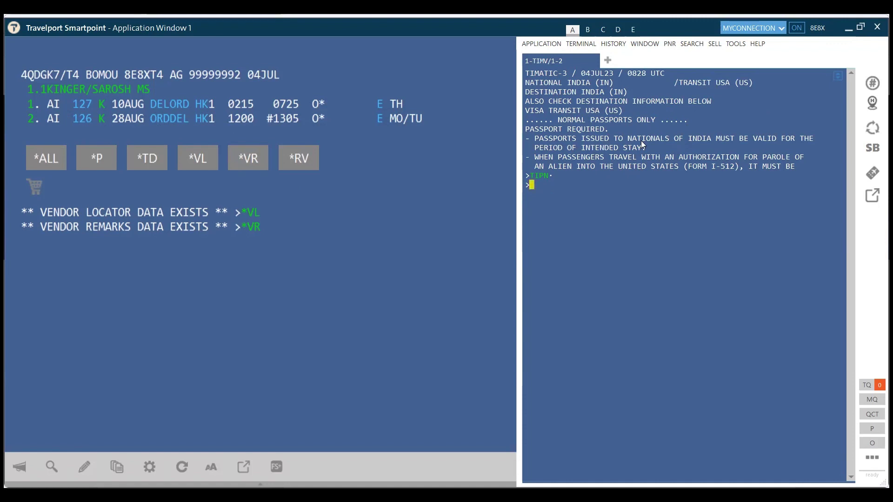
# Step: Page through the remaining Timatic rules, including India passport, visa and minors information
pyautogui.click(539, 178)
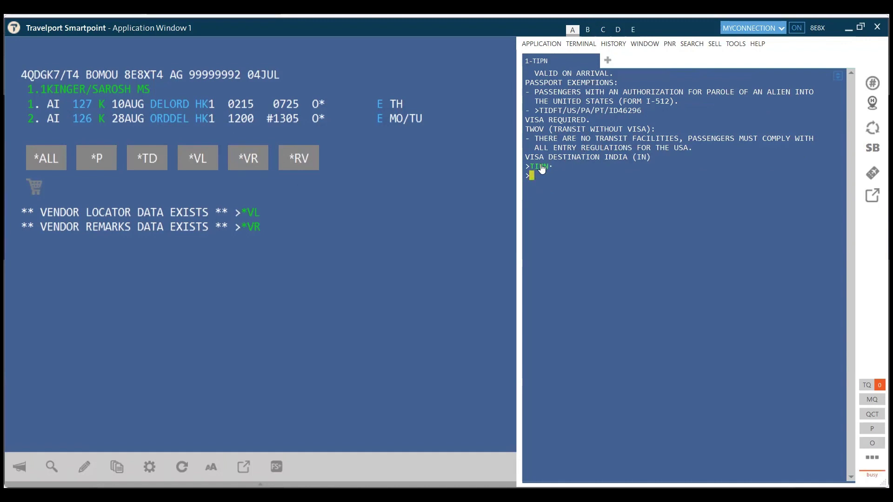
pyautogui.click(541, 168)
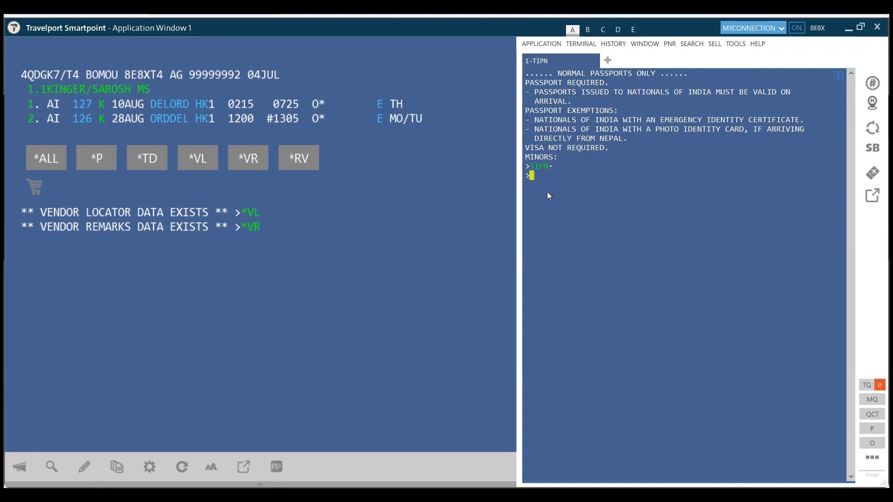
pyautogui.click(538, 169)
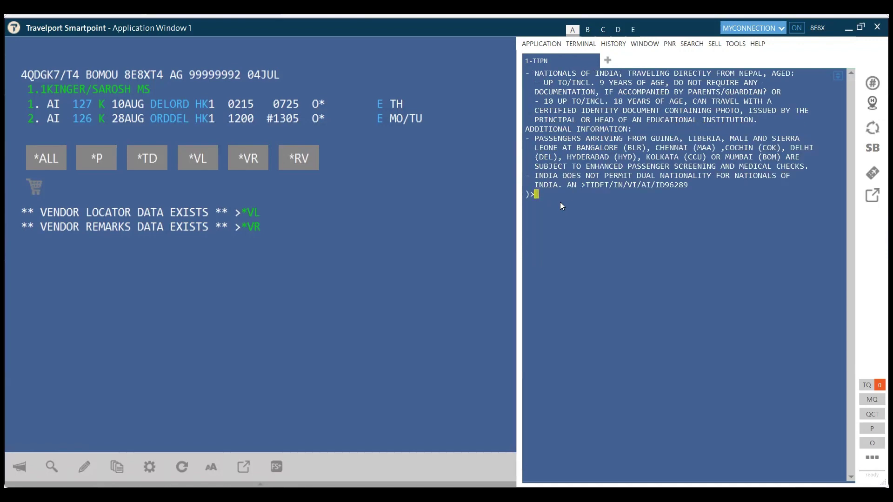
# Step: Get the FQBB best-buy quote of 119835 INR and rebook the segments into that fare
pyautogui.write('FQBB')
pyautogui.press('Return')
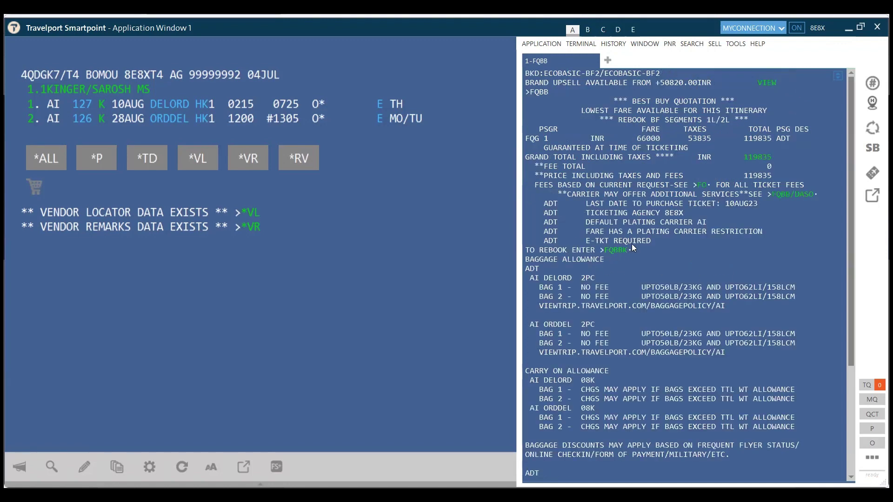
pyautogui.click(618, 251)
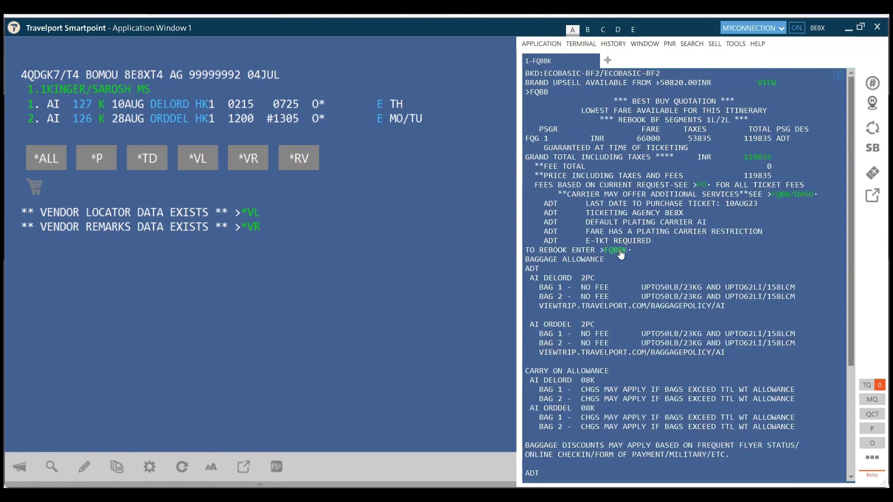